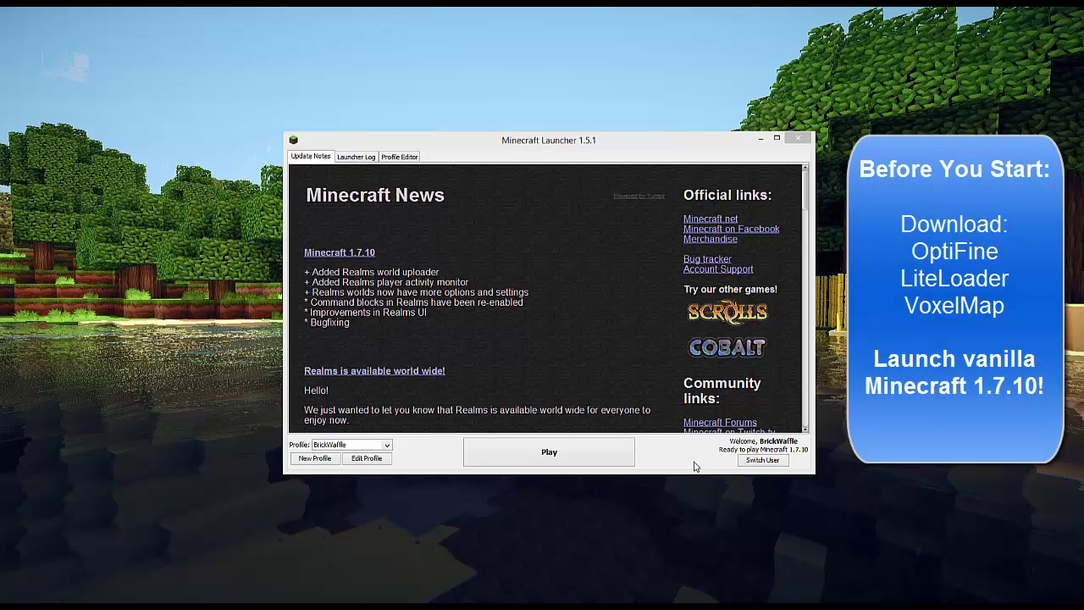
Step: Launch vanilla Minecraft 1.7.10 with the current profile and quit the game from its title screen
click(611, 458)
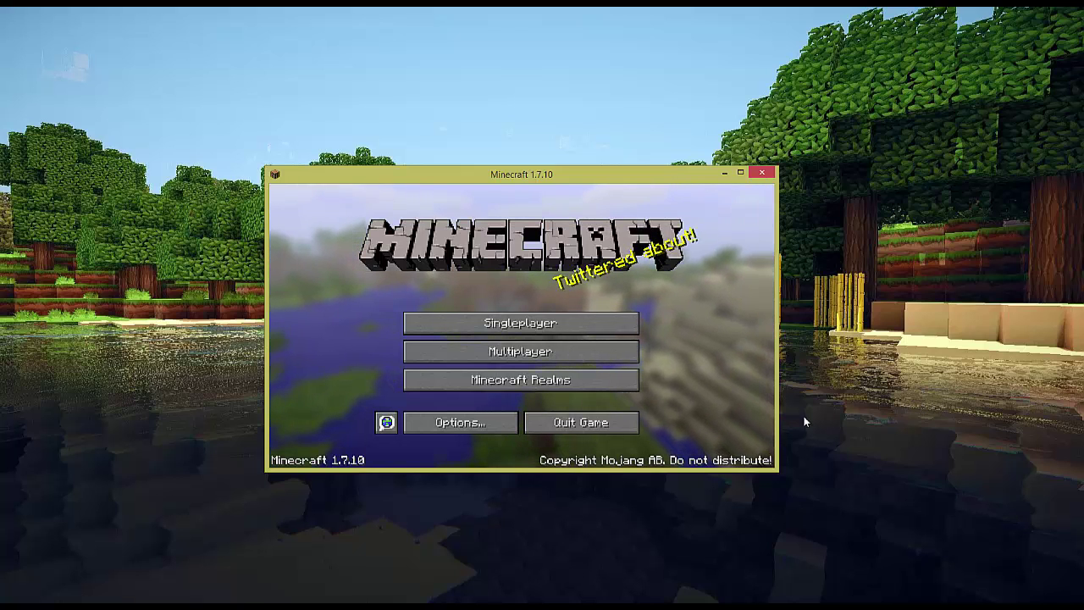
click(620, 431)
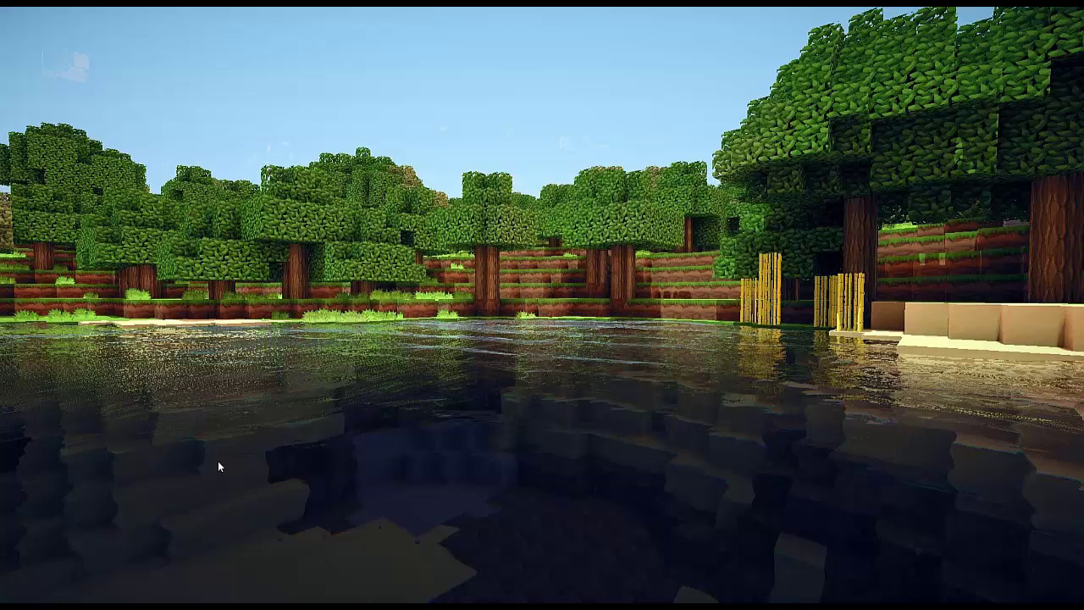
Step: Switch to the web browser and download OptiFine 1.7.10 HD U A4 from the OptiFine downloads page
click(42, 560)
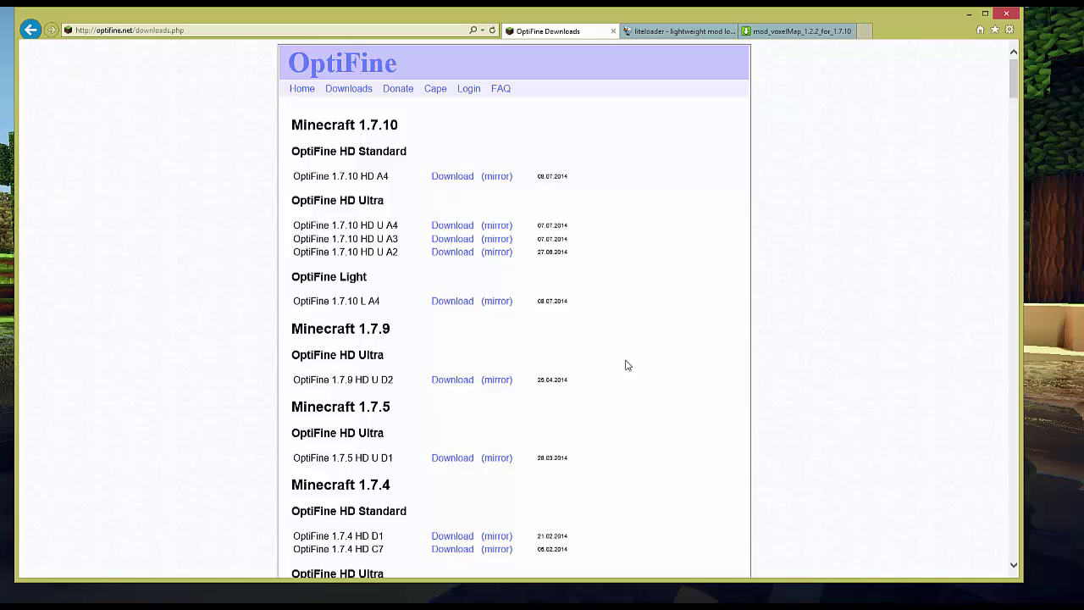
click(439, 230)
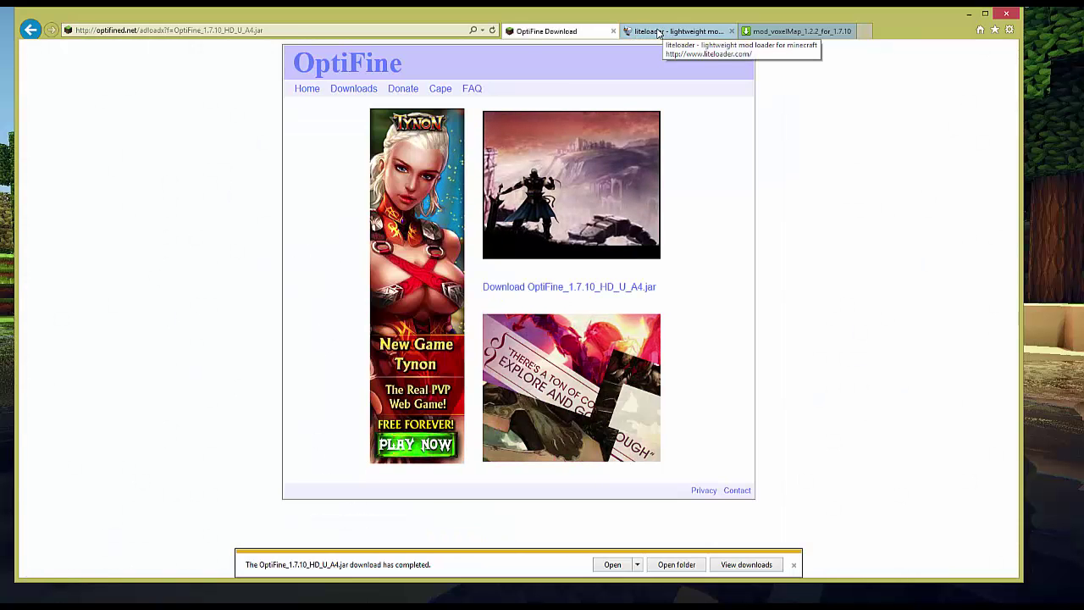
Step: Save the Windows EXE installer of LiteLoader for Minecraft 1.7.10, and bring up the VoxelMap 1.2.2 download page
click(658, 33)
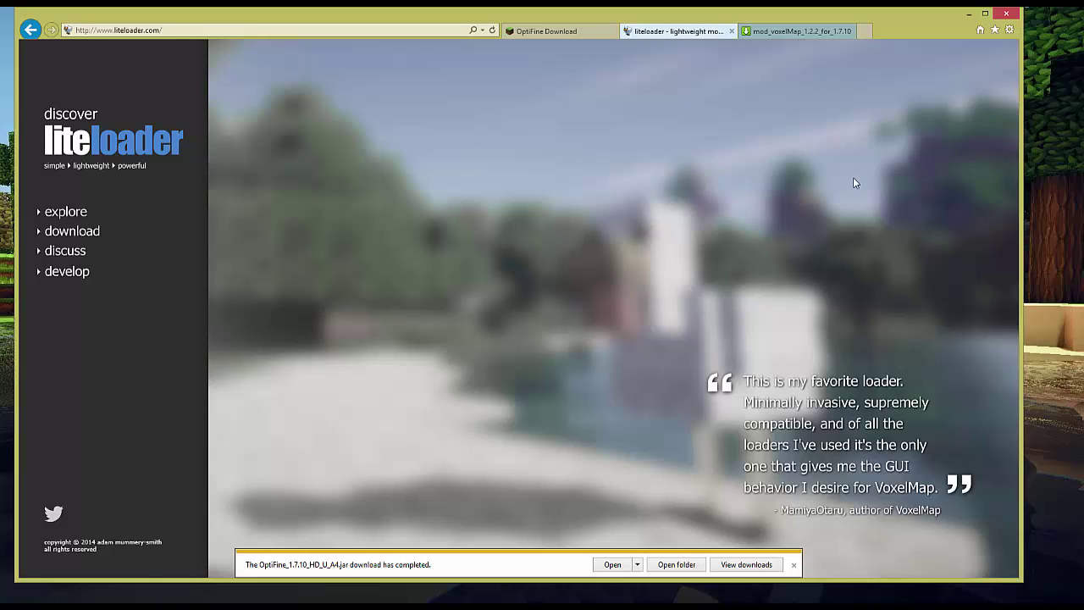
click(95, 235)
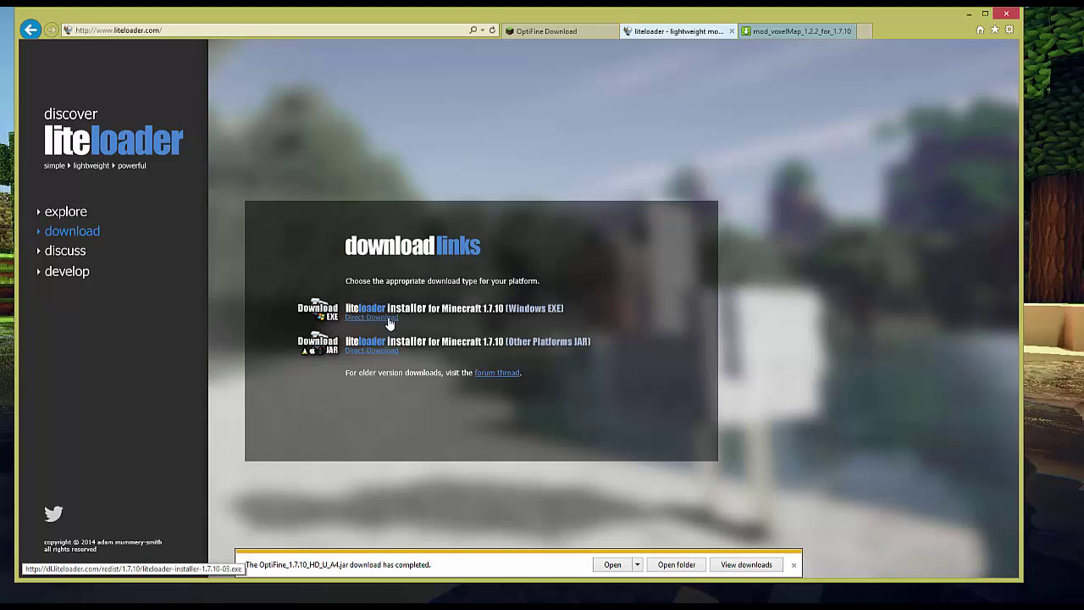
click(389, 318)
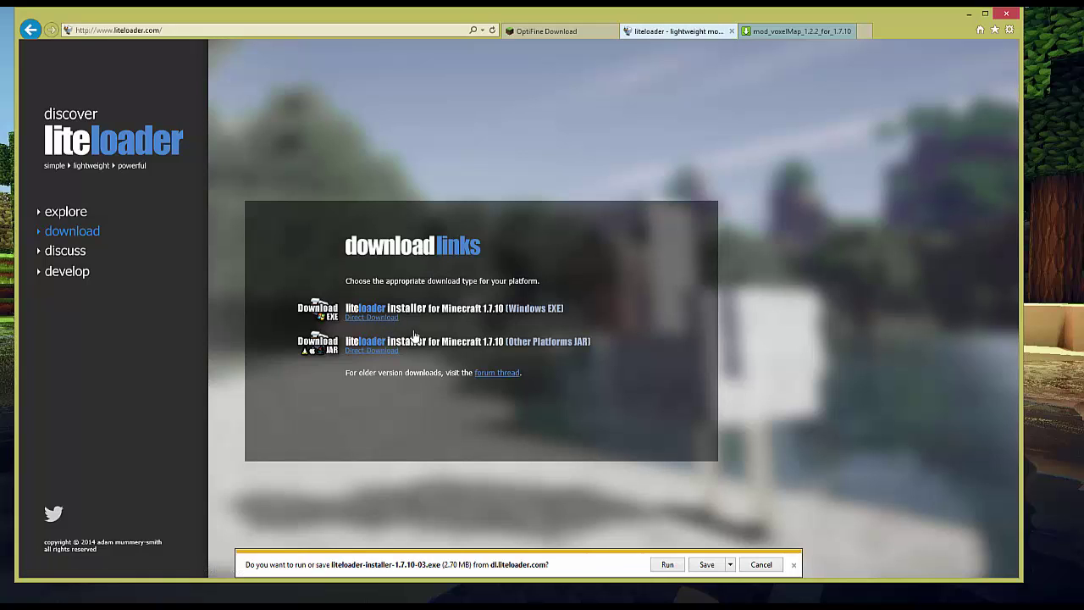
click(704, 565)
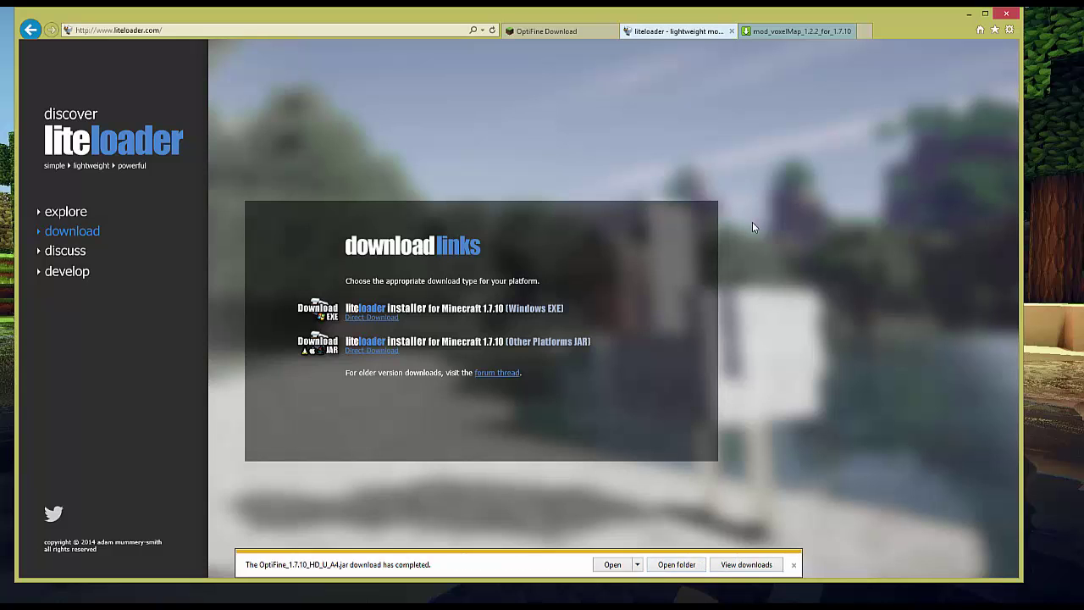
click(766, 31)
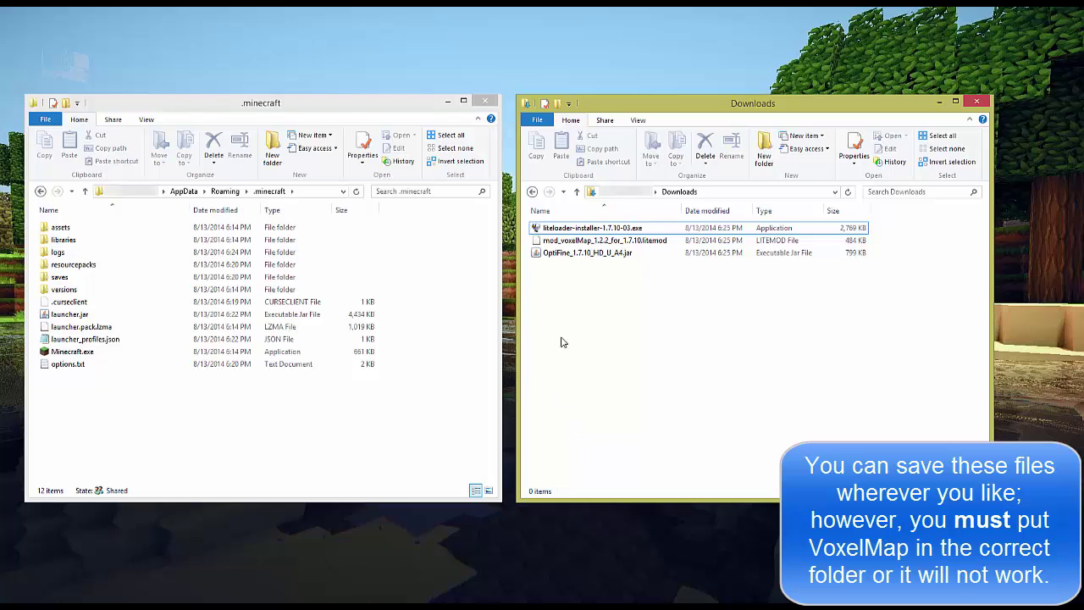
Step: Move OptiFine_1.7.10_HD_U_A4.jar from Downloads into the .minecraft folder and install OptiFine from it
click(563, 252)
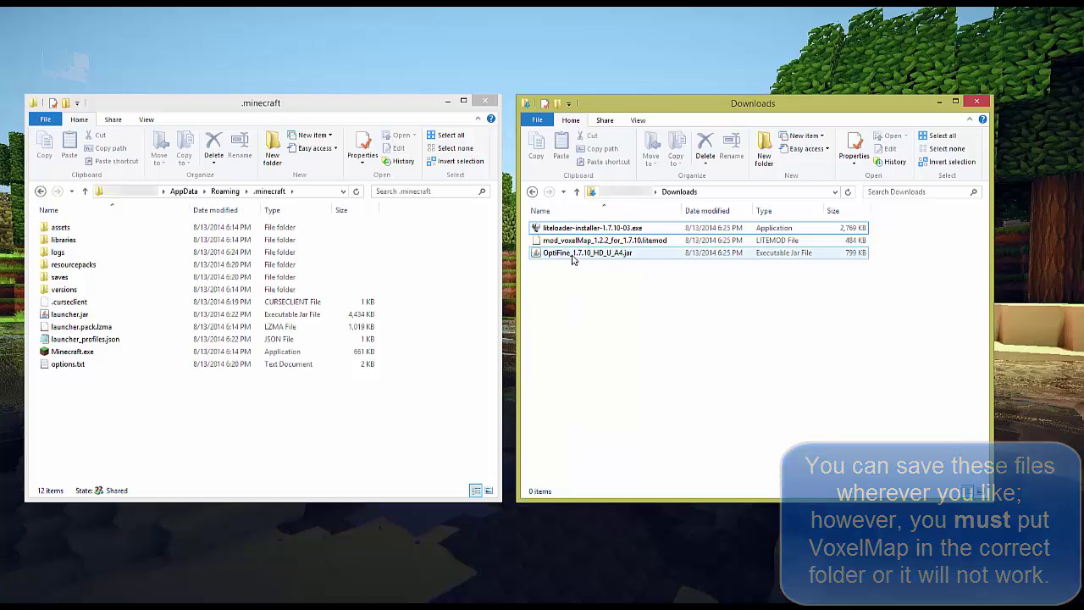
drag(564, 252, 67, 424)
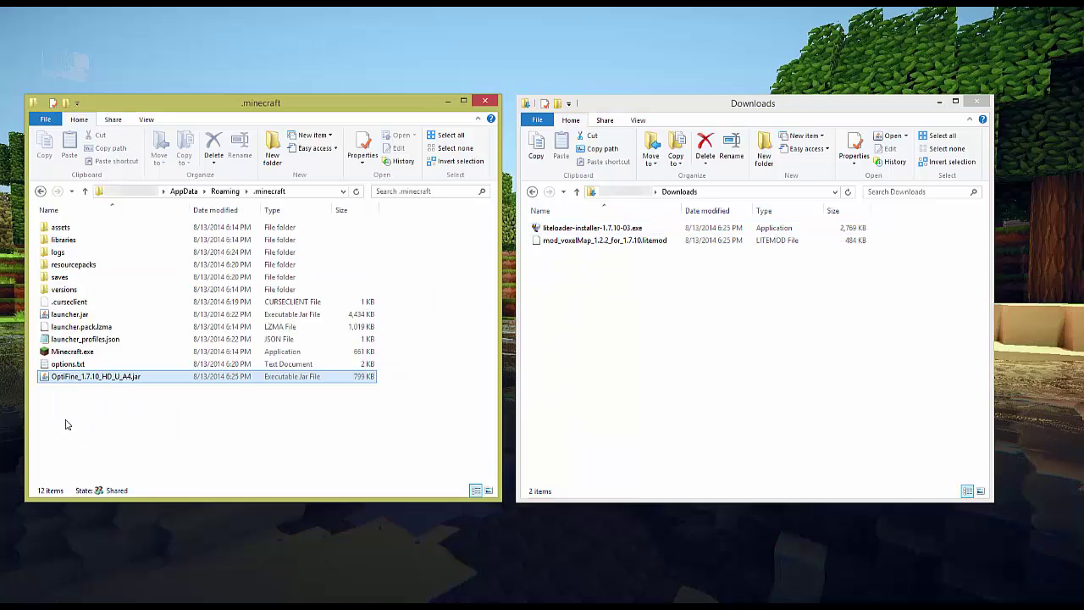
double_click(90, 379)
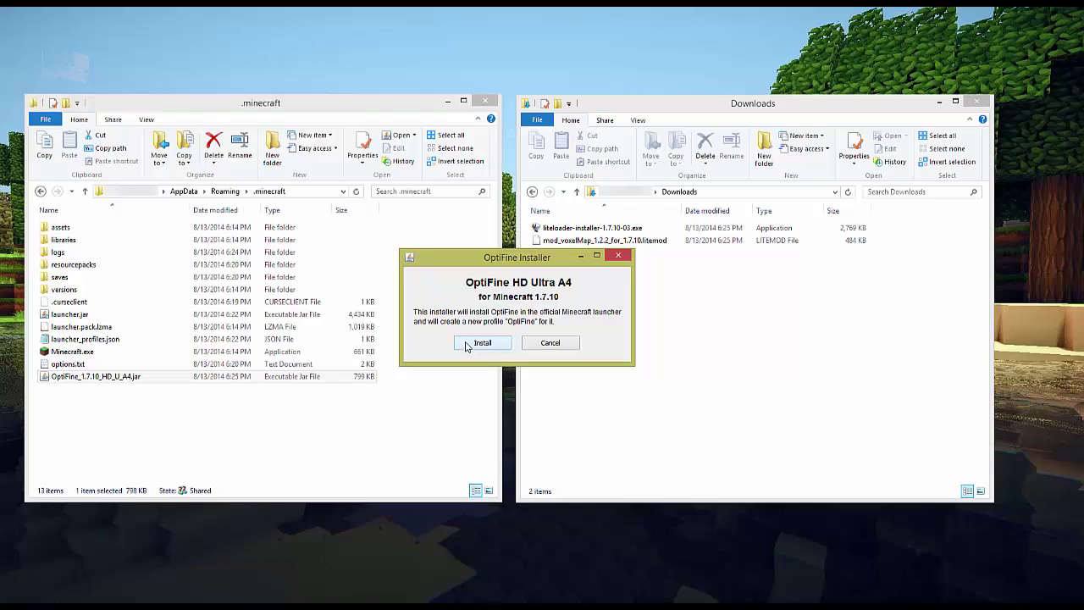
click(465, 345)
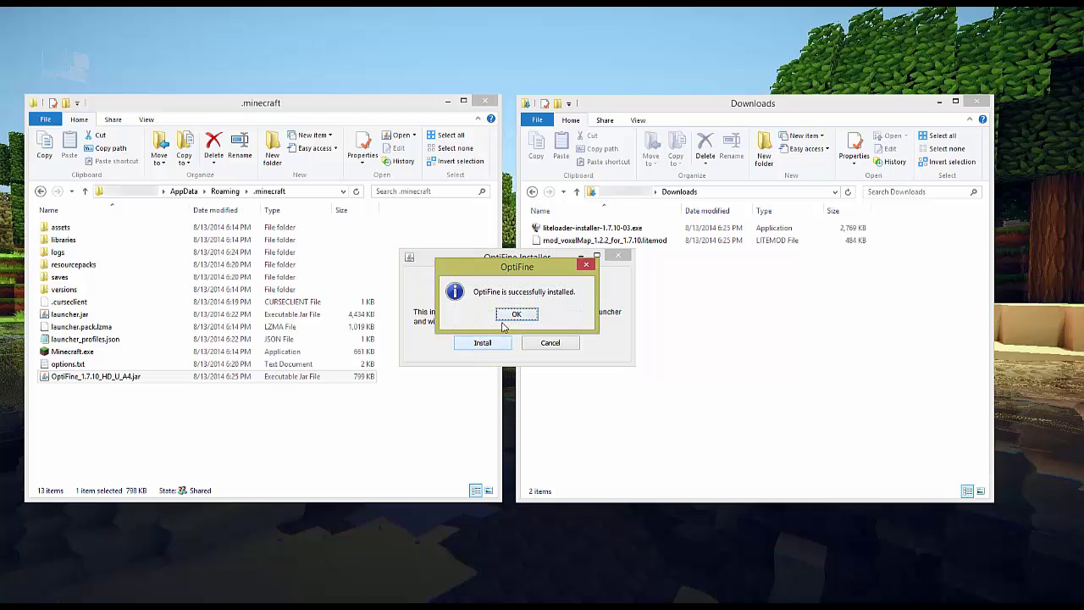
click(514, 315)
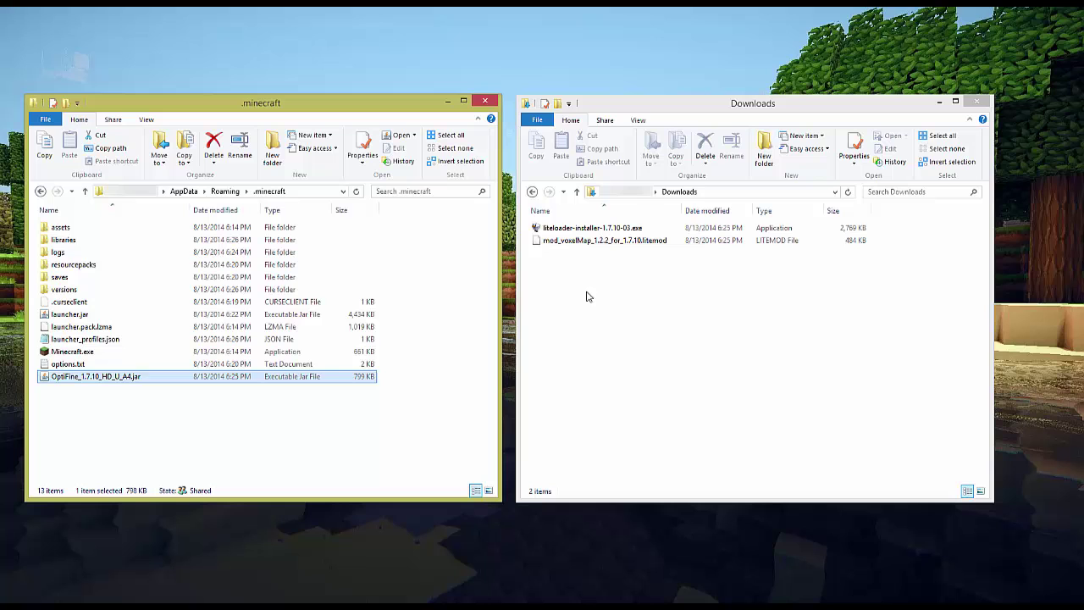
Step: Run the downloaded LiteLoader installer and install LiteLoader extended from 1.7.10-OptiFine_HD_U_A4
double_click(595, 230)
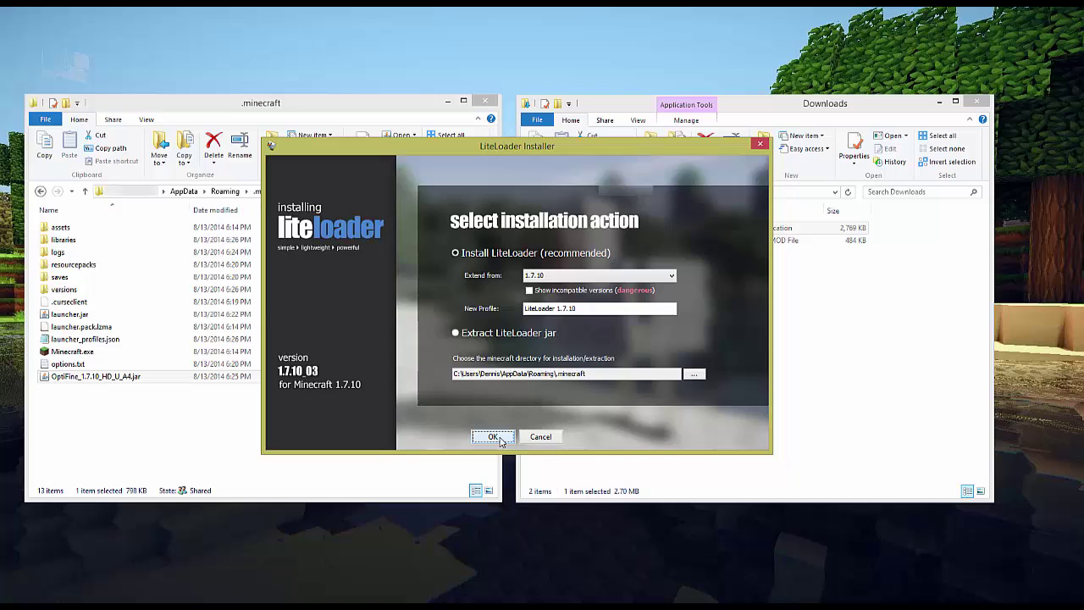
click(583, 280)
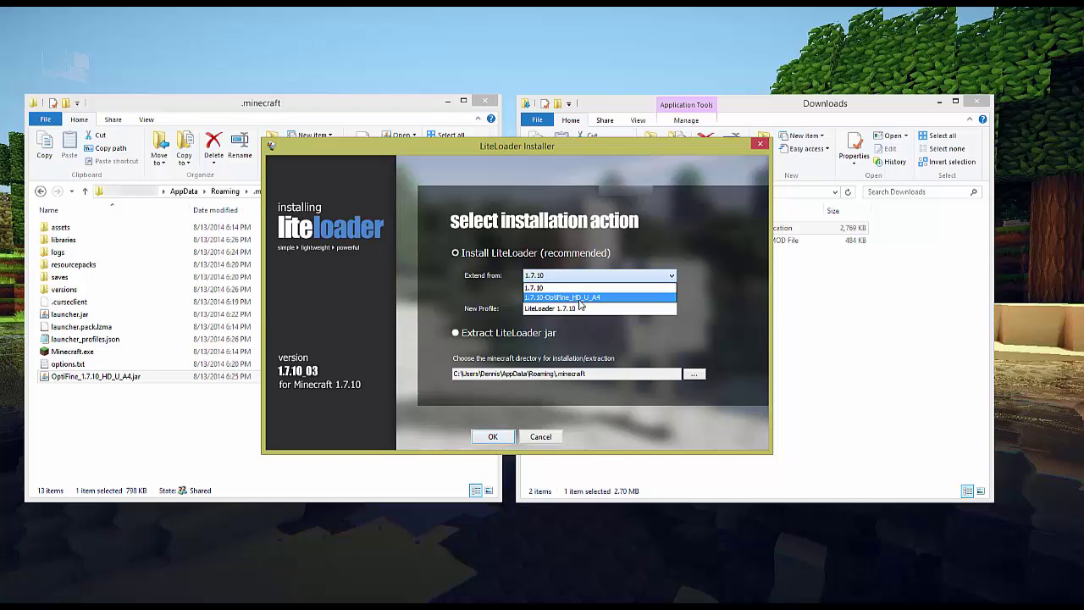
click(581, 298)
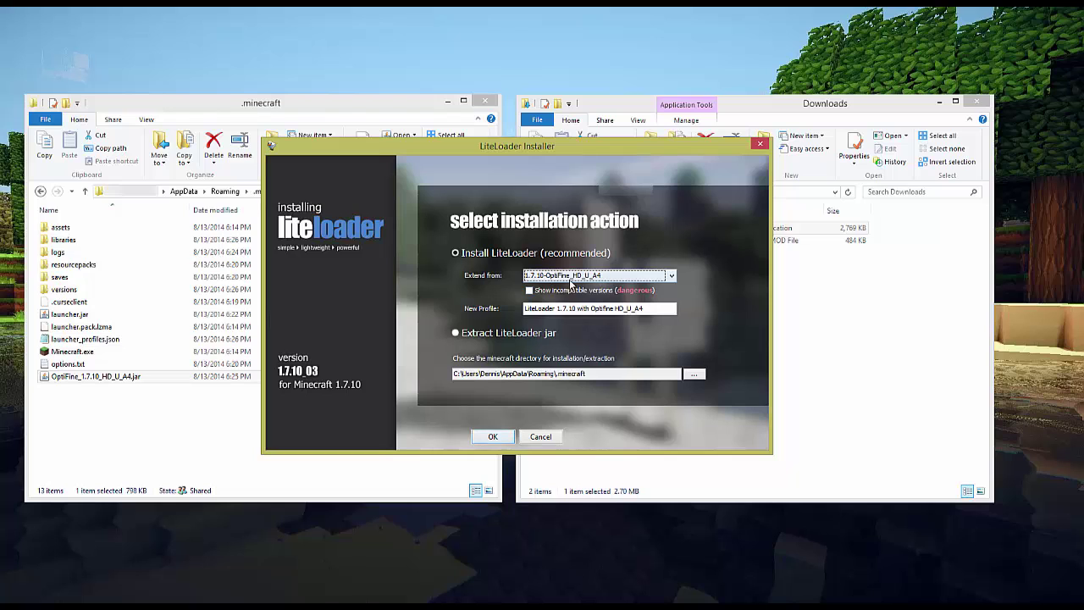
click(495, 438)
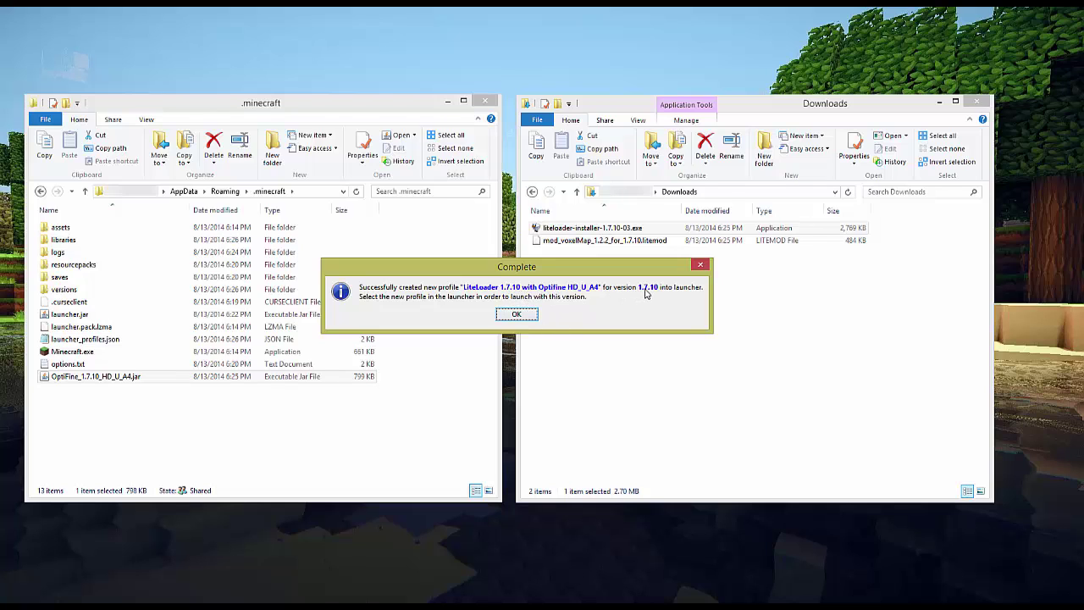
click(519, 317)
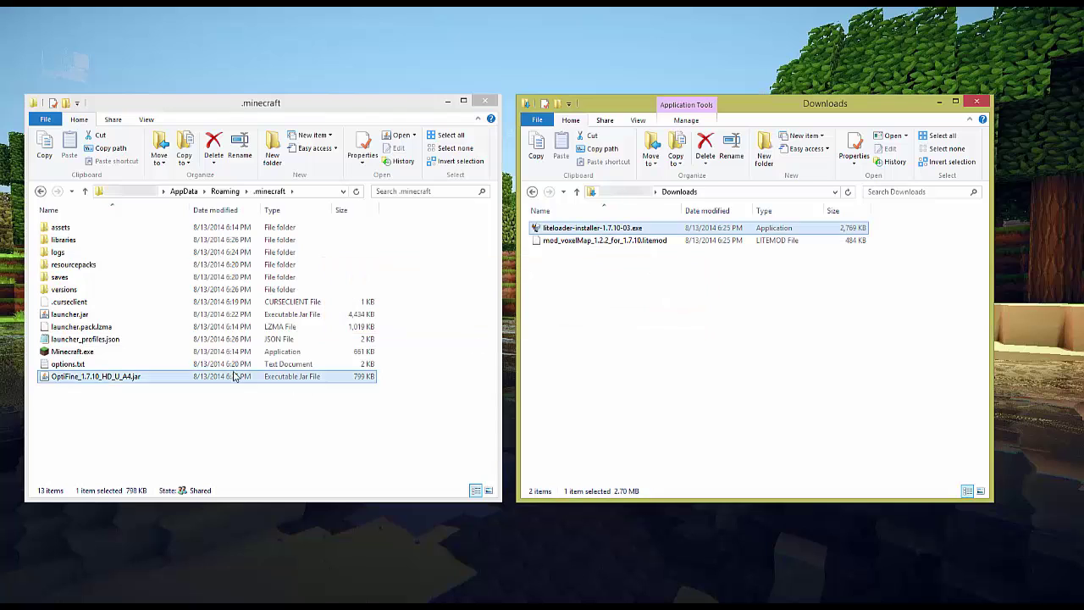
Step: Create a folder named mods in .minecraft and move mod_voxelMap_1.2.2_for_1.7.10.litemod from Downloads into it
right_click(73, 406)
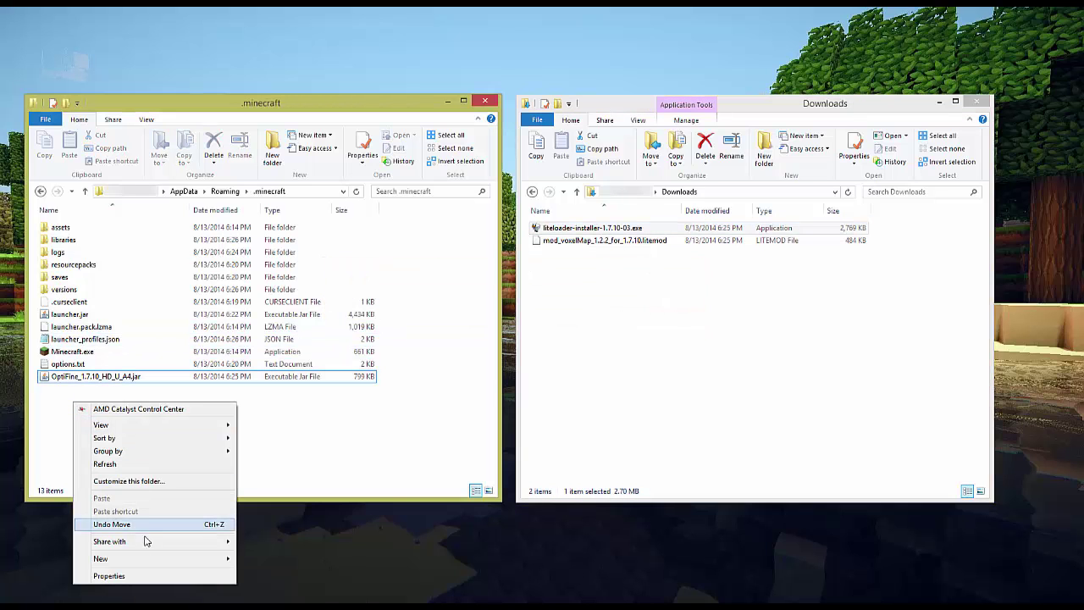
mouse_move(161, 559)
click(279, 399)
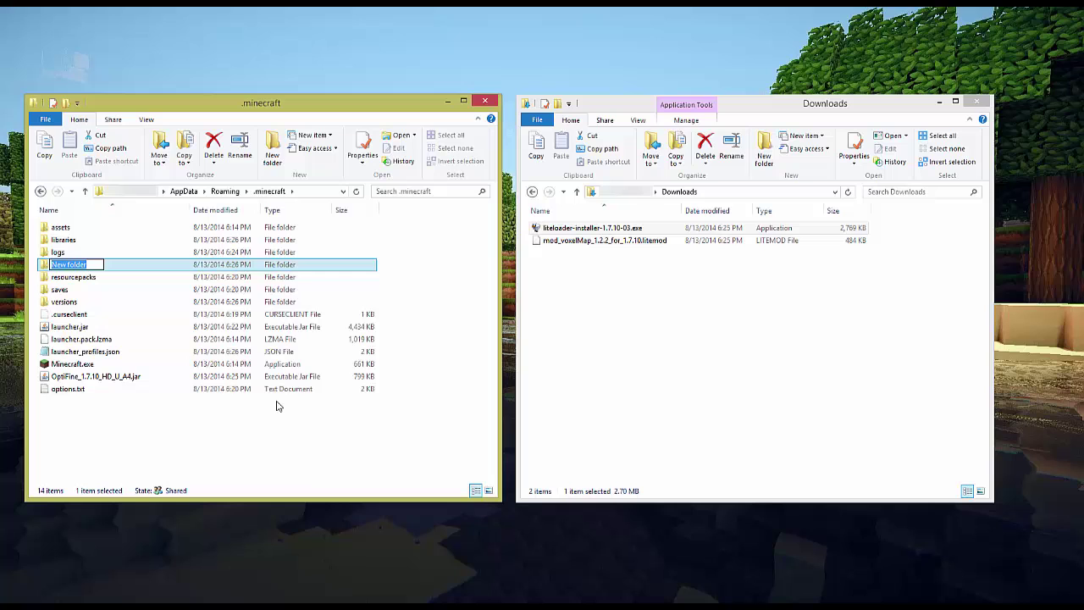
text(mods)
key(Return)
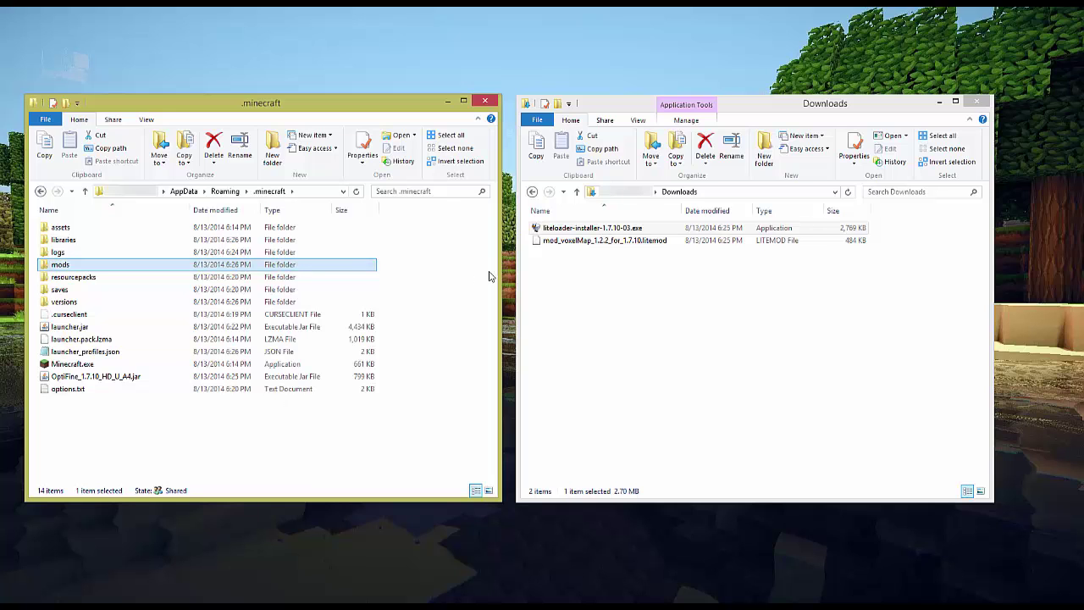
drag(564, 244, 60, 264)
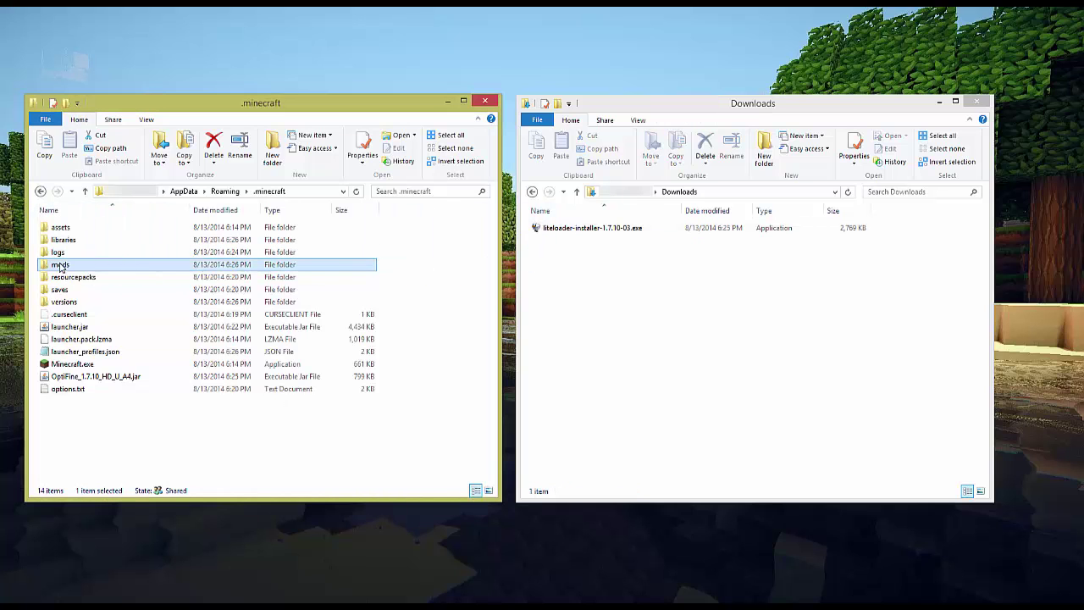
Step: Start Minecraft.exe from the .minecraft folder and play with the profile "LiteLoader 1.7.10 with Optifine HD_U_A4"
double_click(72, 363)
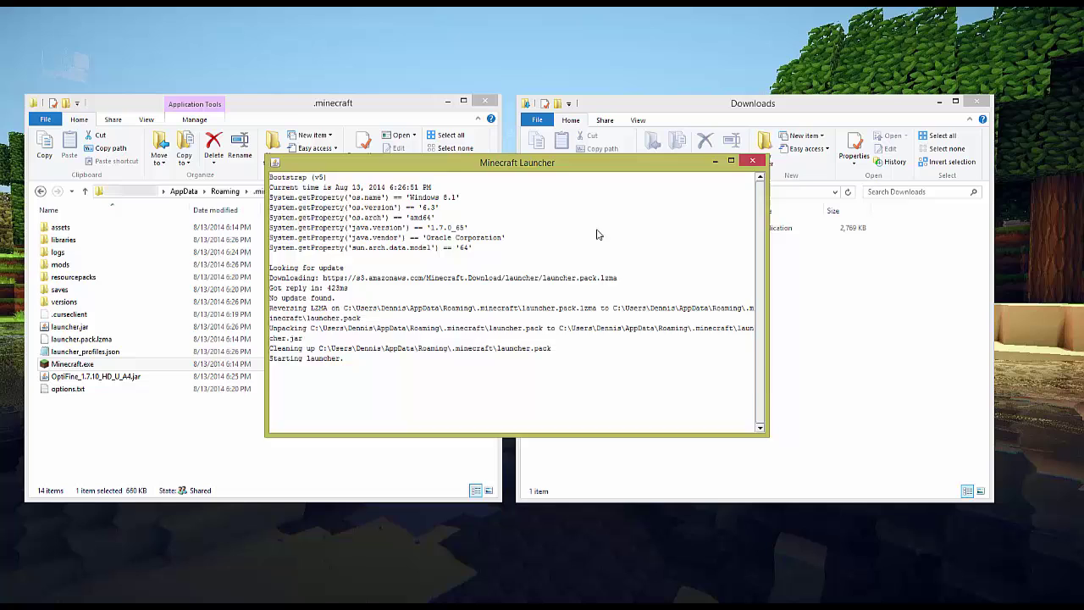
click(420, 468)
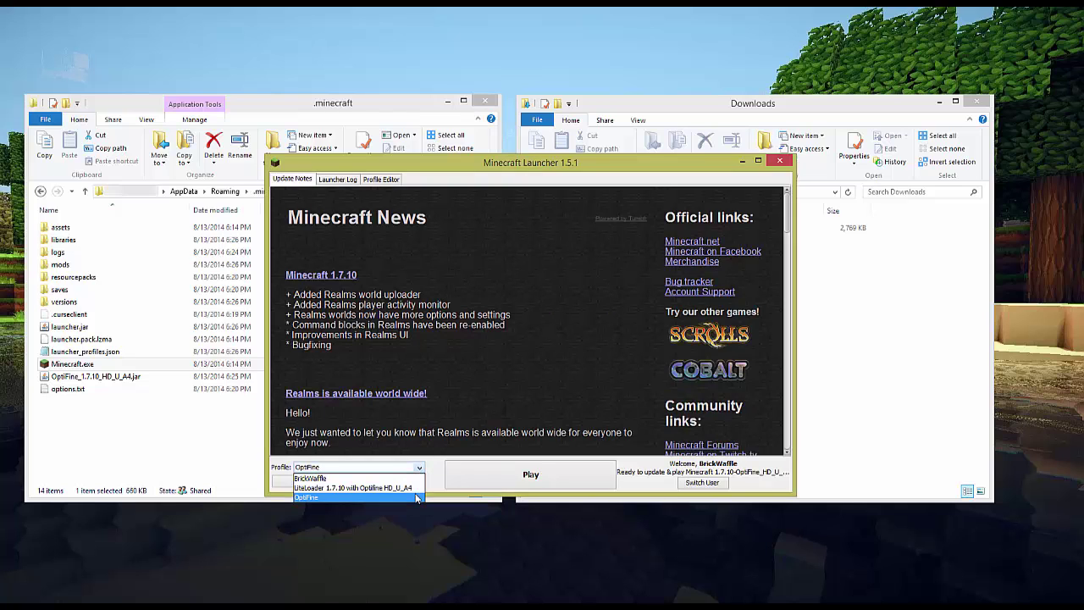
click(416, 487)
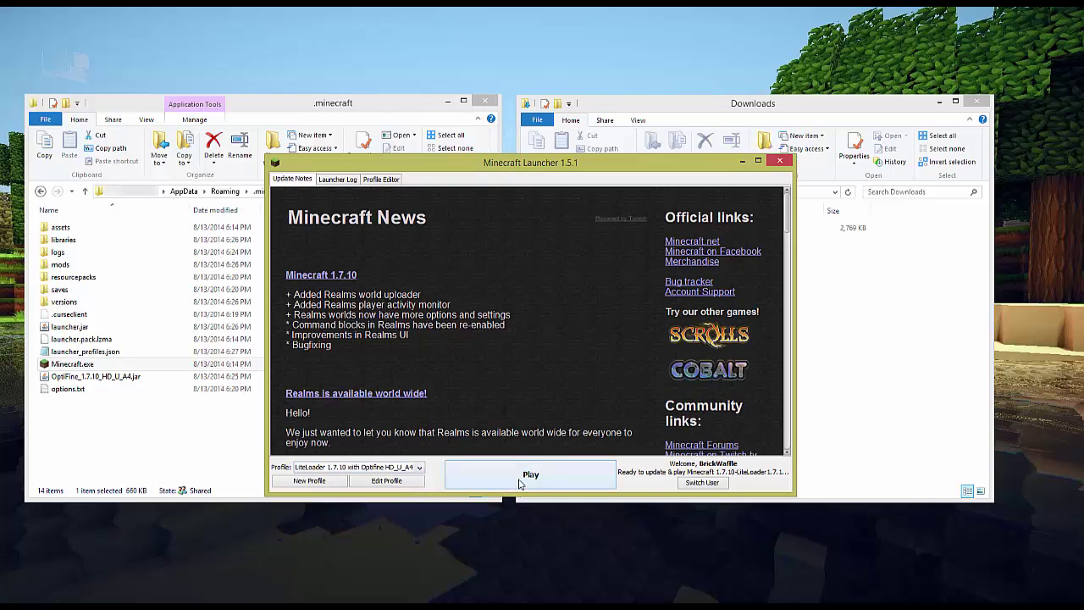
click(520, 483)
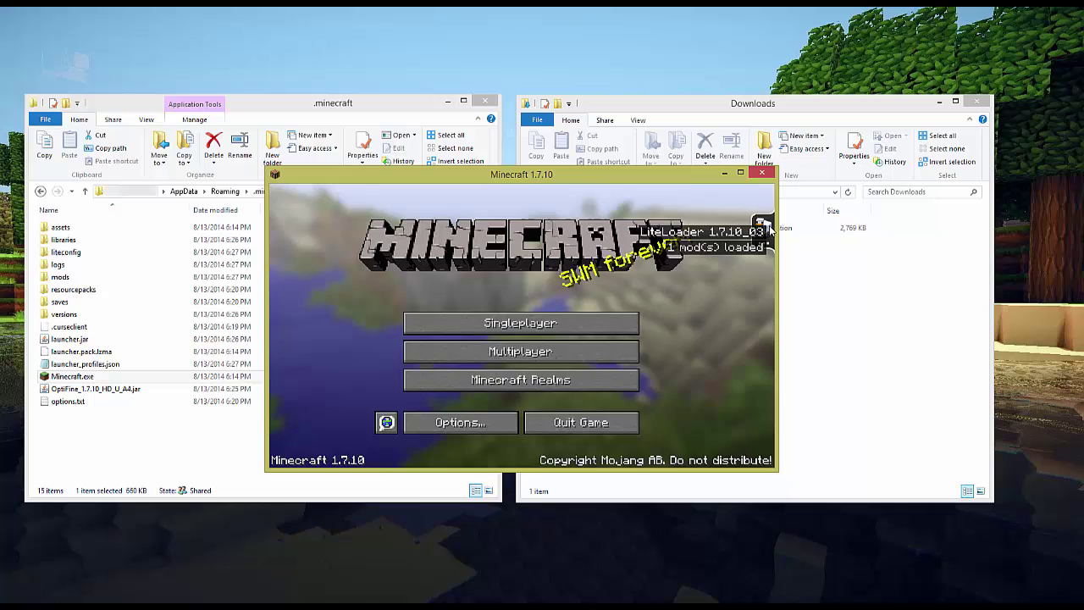
Step: Check the loaded mods in the LiteLoader panel on the title screen, and close the panel
click(768, 225)
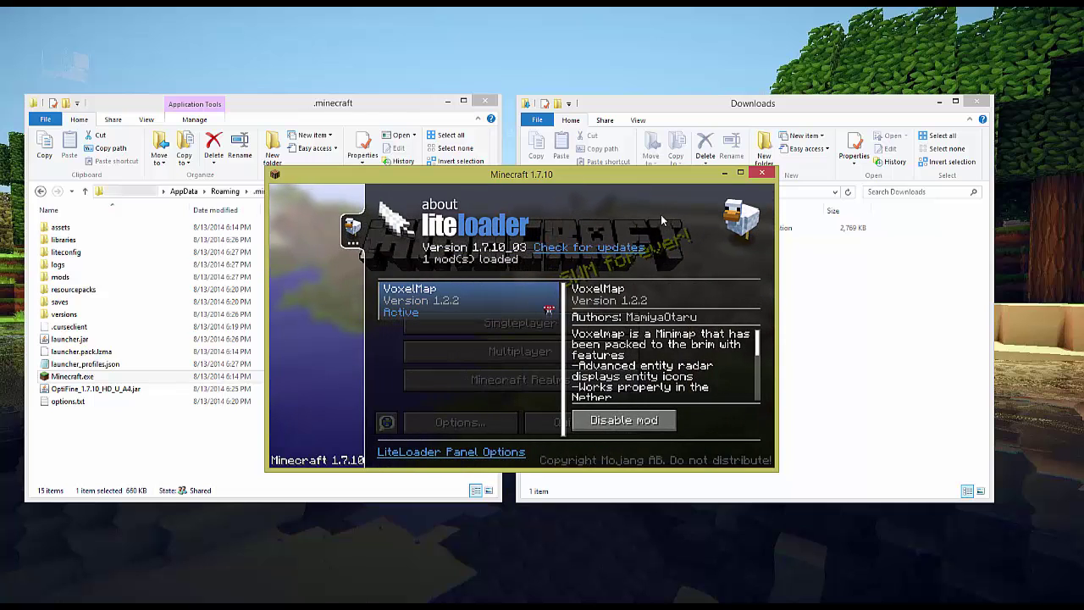
key(Escape)
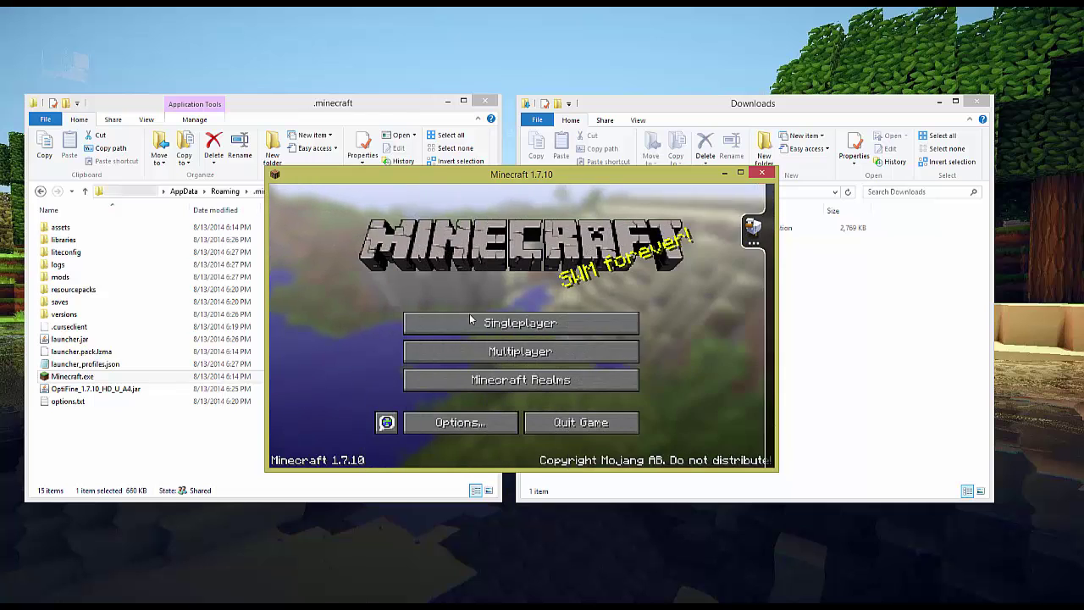
Step: Join the first server in the multiplayer list and hide the VoxelMap welcome message
click(511, 355)
click(513, 293)
click(513, 293)
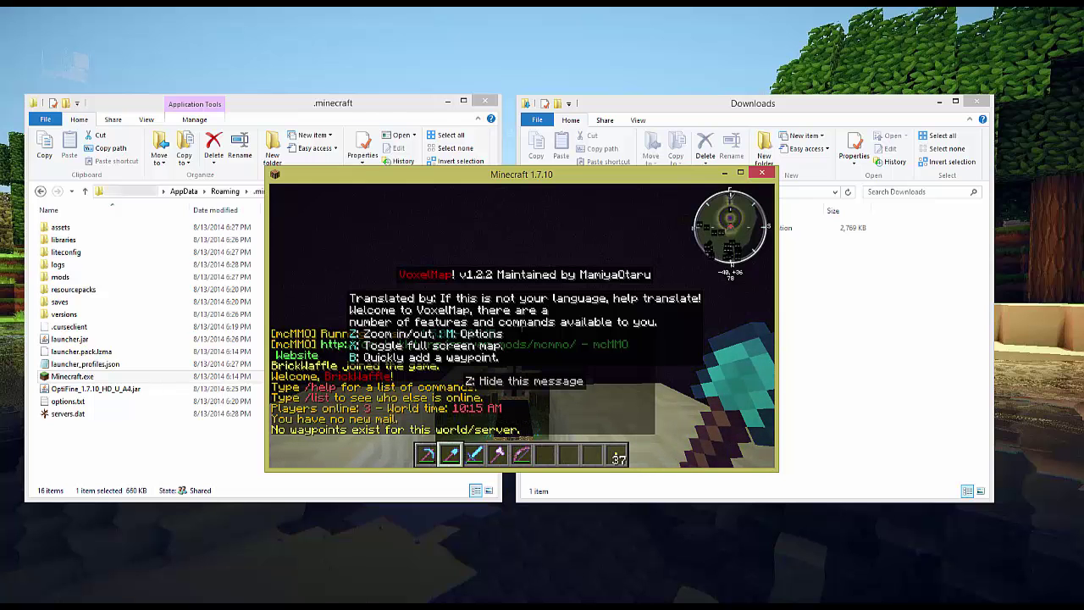
key(z)
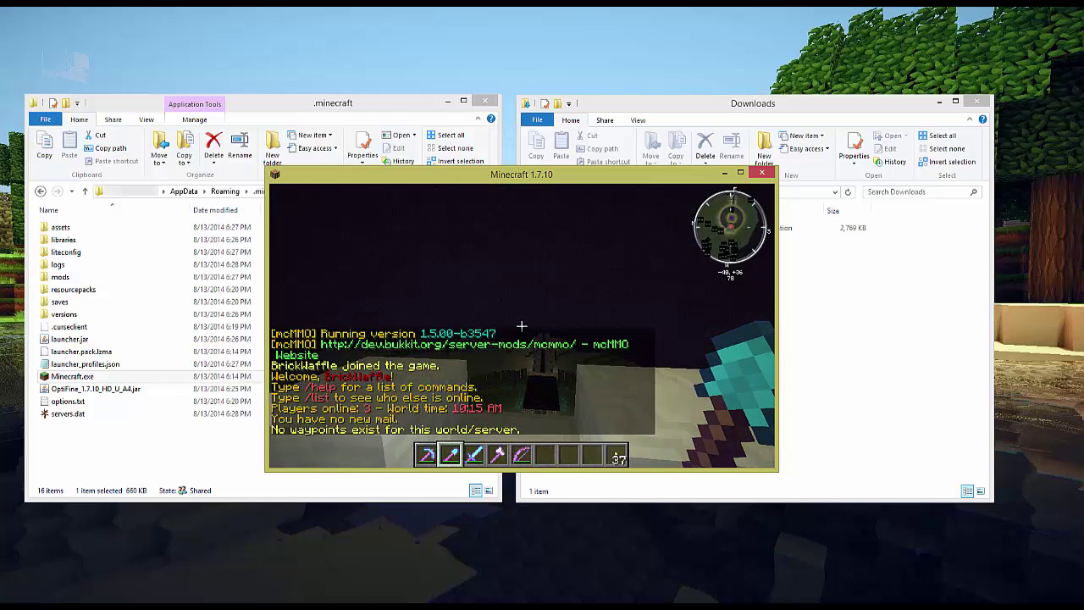